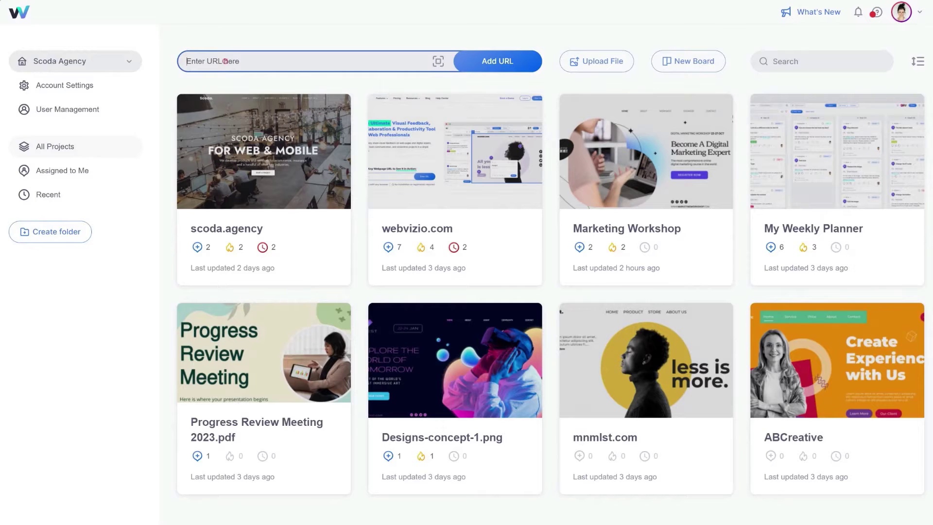
{"action": "type", "text": "https://scoda.agency/"}
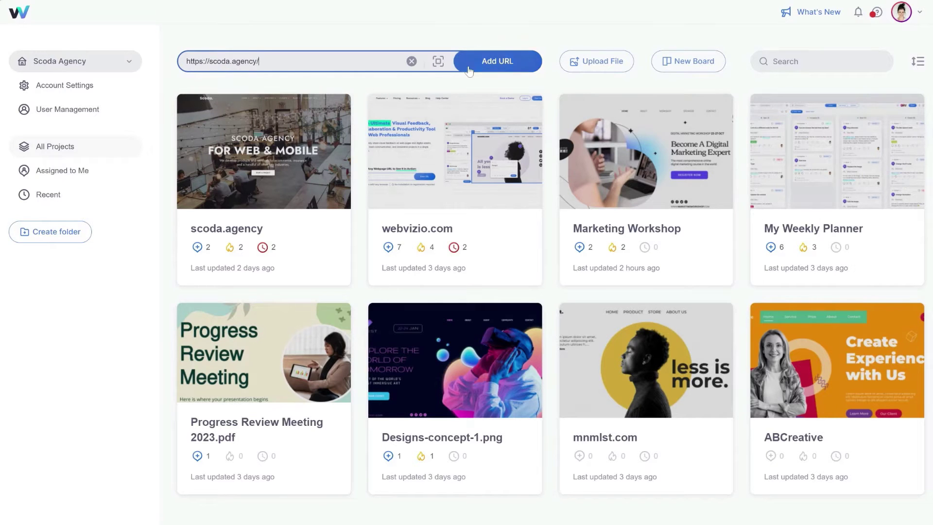
{"action": "left_click", "coordinate": [493, 68]}
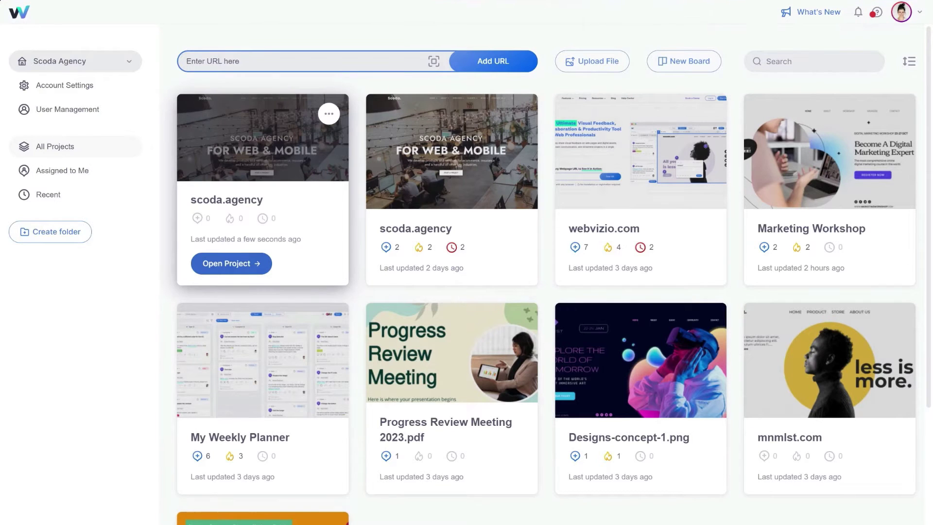
{"action": "left_click", "coordinate": [226, 267]}
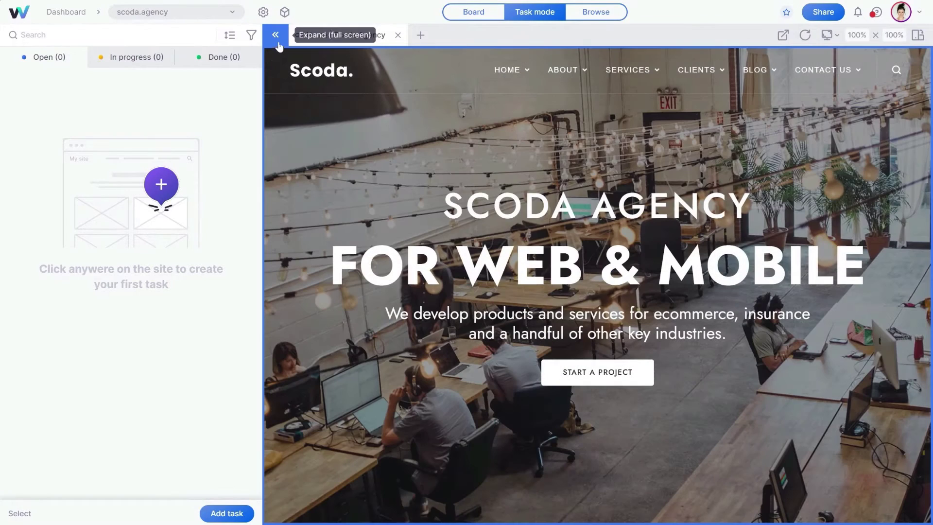
Step: Collapse the task panel and preview the site at iPad Air tablet size
{"action": "left_click", "coordinate": [275, 35]}
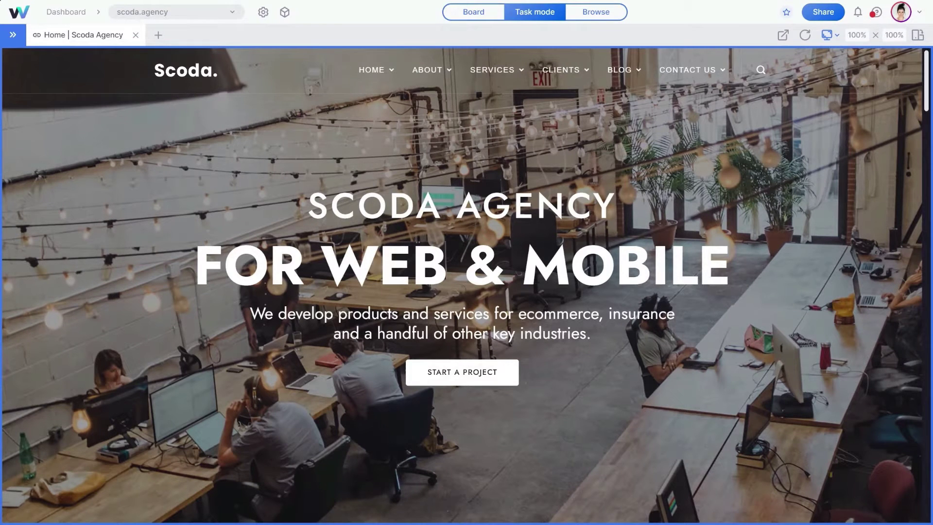
{"action": "left_click", "coordinate": [836, 37]}
{"action": "left_click", "coordinate": [745, 132]}
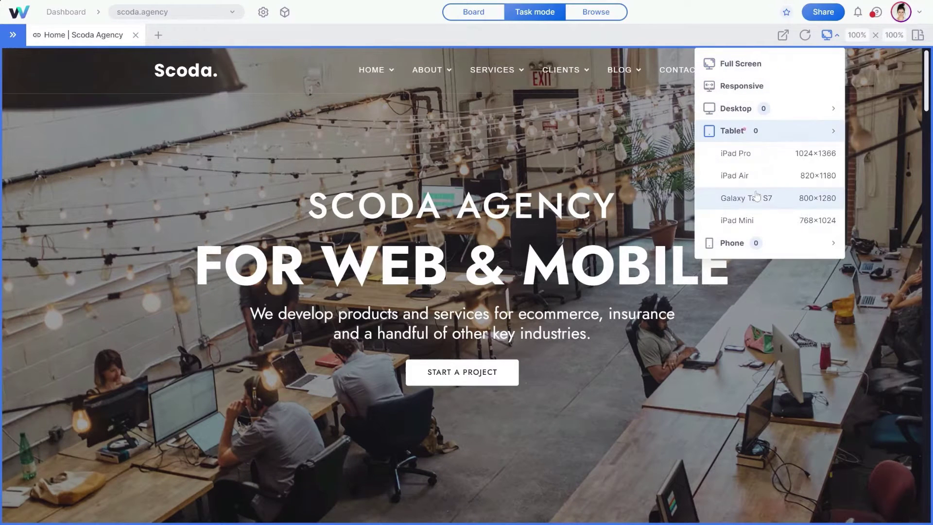
{"action": "left_click", "coordinate": [742, 181]}
{"action": "scroll", "coordinate": [493, 239], "scroll_direction": "down", "scroll_amount": 15}
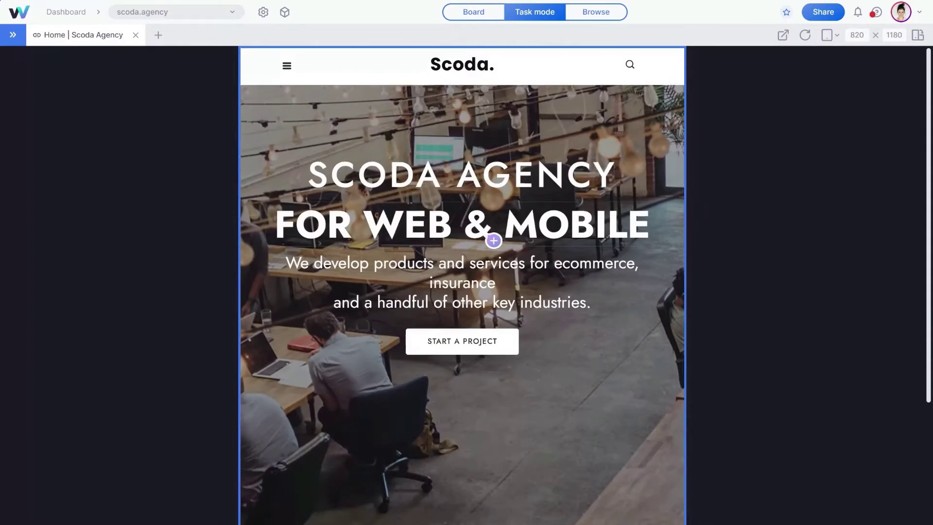
{"action": "scroll", "coordinate": [493, 242], "scroll_direction": "down", "scroll_amount": 10}
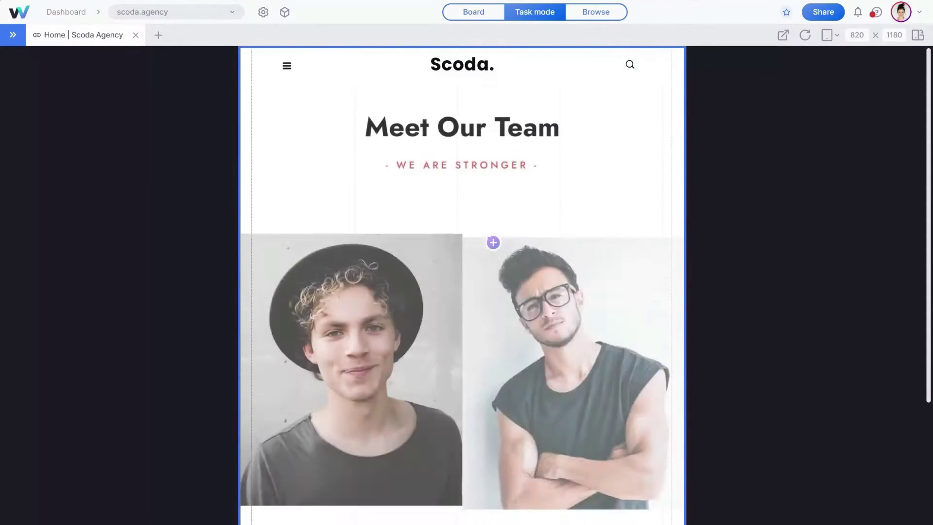
Step: Switch the preview to Phone > iPhone 13 Pro Max (390×926) and scroll the mobile layout
{"action": "left_click", "coordinate": [837, 36]}
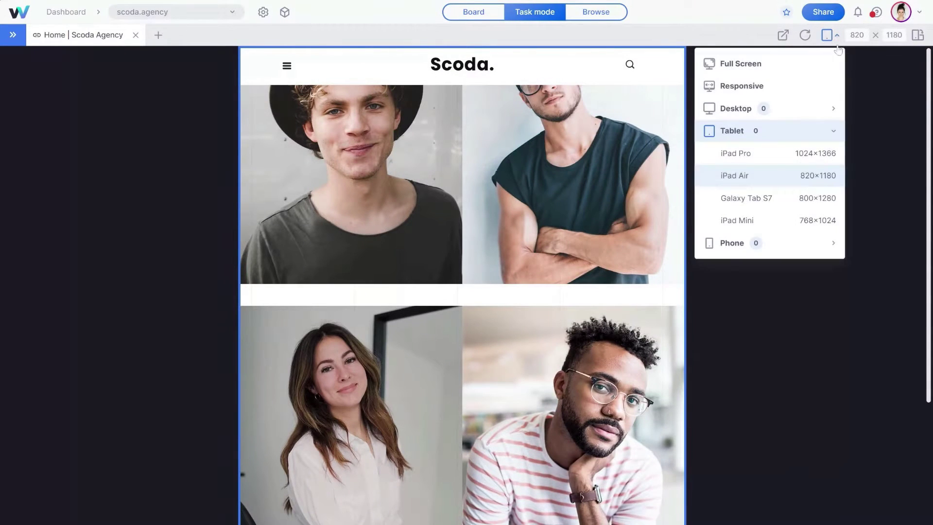
{"action": "left_click", "coordinate": [732, 242]}
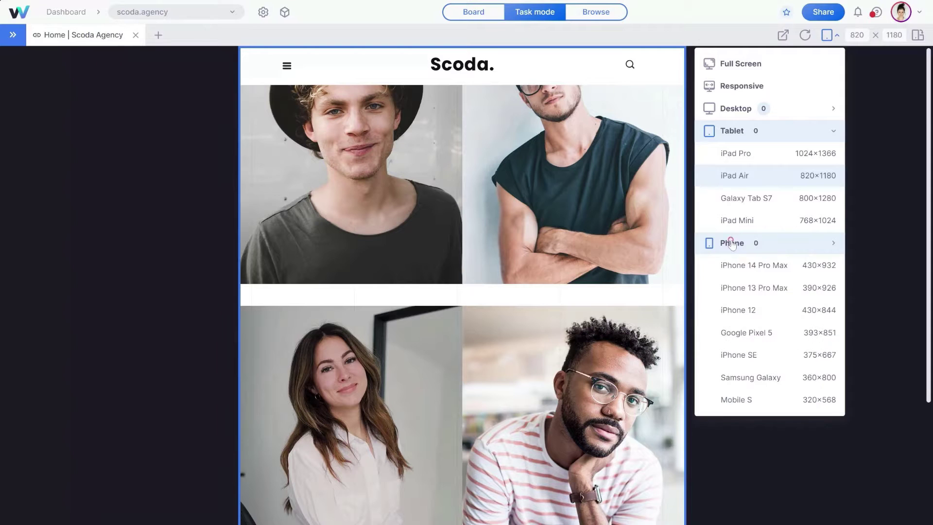
{"action": "left_click", "coordinate": [749, 288]}
{"action": "scroll", "coordinate": [505, 279], "scroll_direction": "down", "scroll_amount": 8}
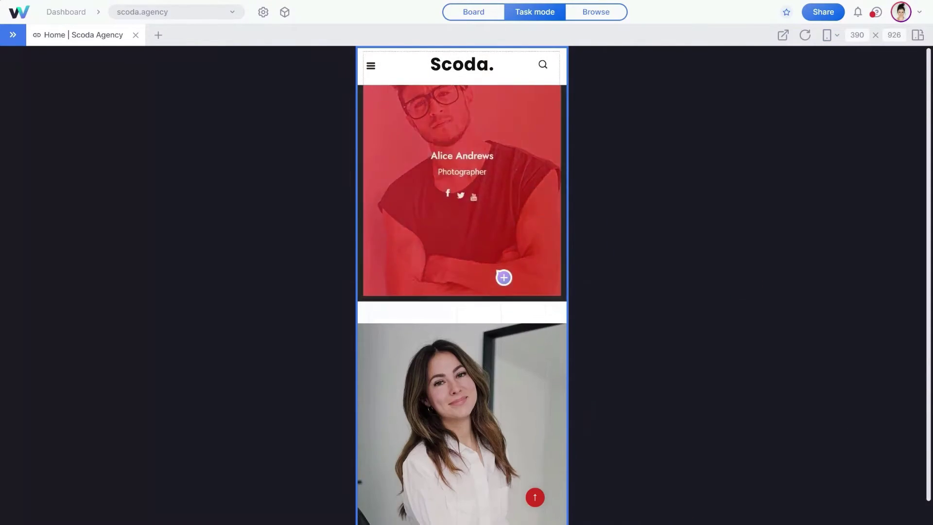
{"action": "scroll", "coordinate": [500, 274], "scroll_direction": "up", "scroll_amount": 15}
{"action": "scroll", "coordinate": [496, 268], "scroll_direction": "up", "scroll_amount": 2}
{"action": "scroll", "coordinate": [495, 268], "scroll_direction": "down", "scroll_amount": 4}
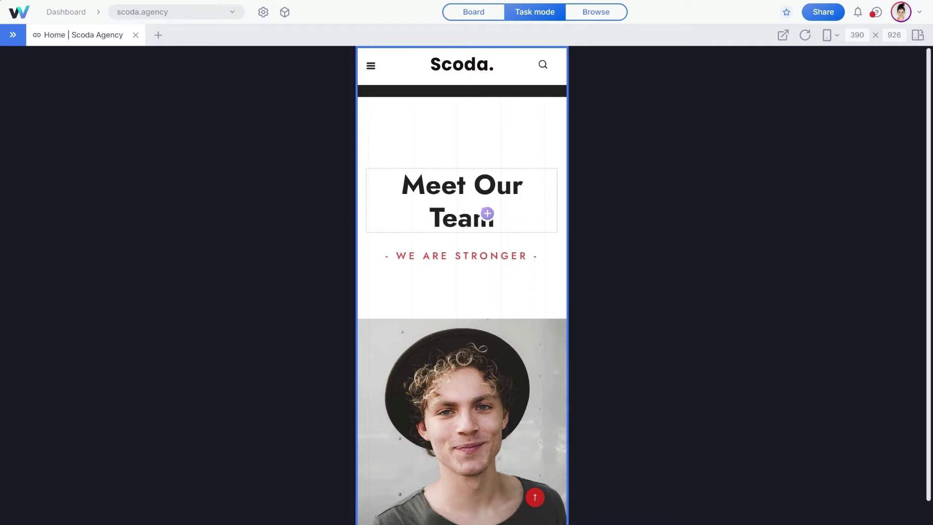
Step: Pin a task on Meet Our Team titled 'change the title', described 'Let's change this title to Our Team'
{"action": "left_click", "coordinate": [485, 212]}
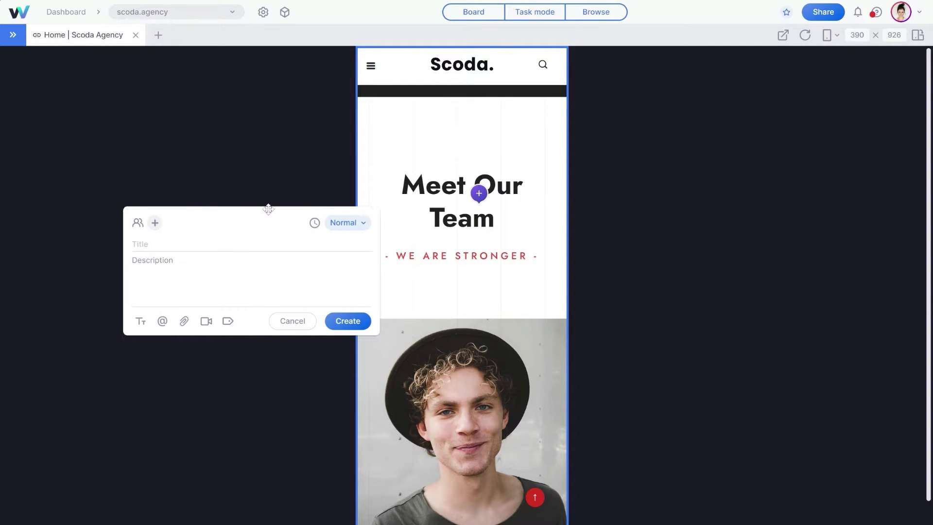
{"action": "left_click_drag", "start_coordinate": [257, 209], "coordinate": [617, 208]}
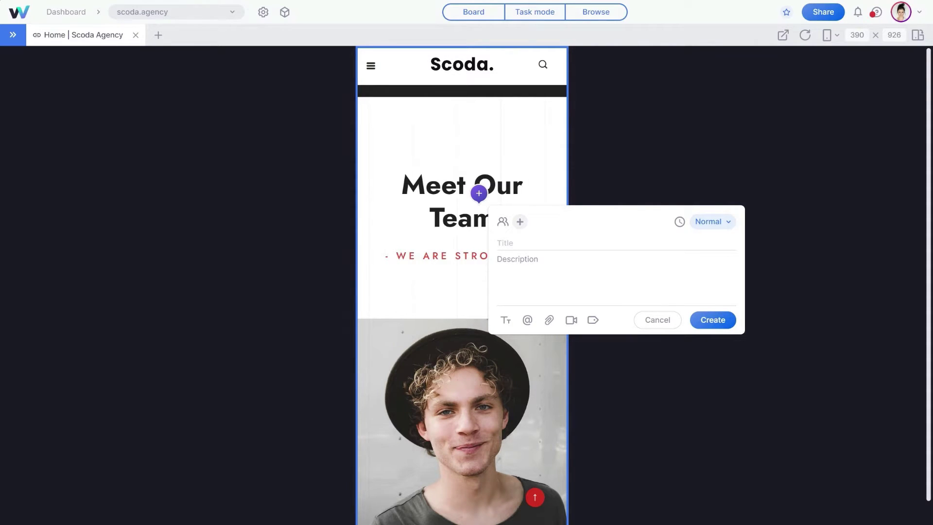
{"action": "left_click", "coordinate": [512, 243]}
{"action": "type", "text": "change the title"}
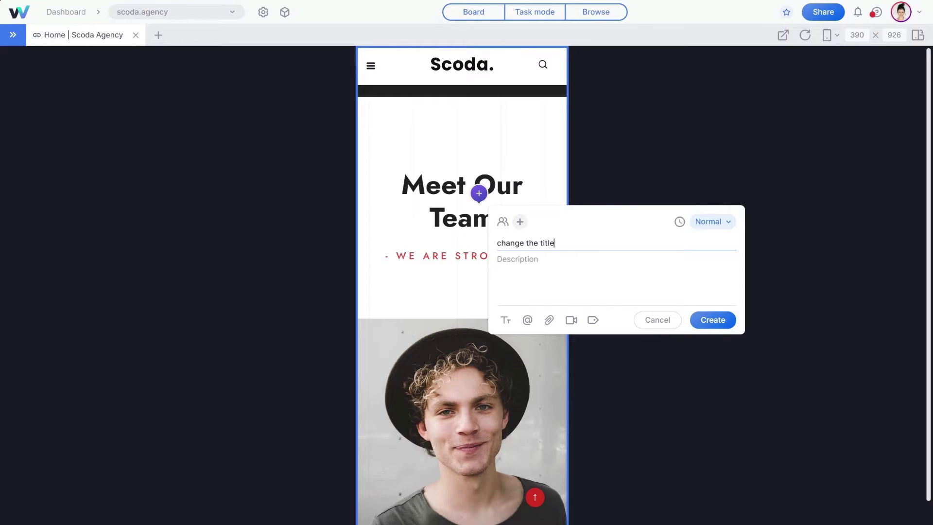
{"action": "key", "text": "Tab"}
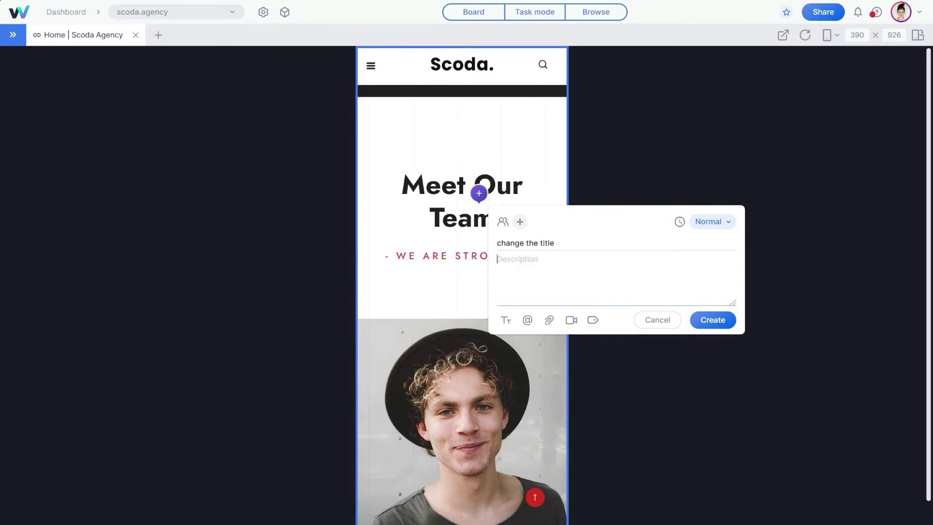
{"action": "type", "text": "Let's change this title to Ou"}
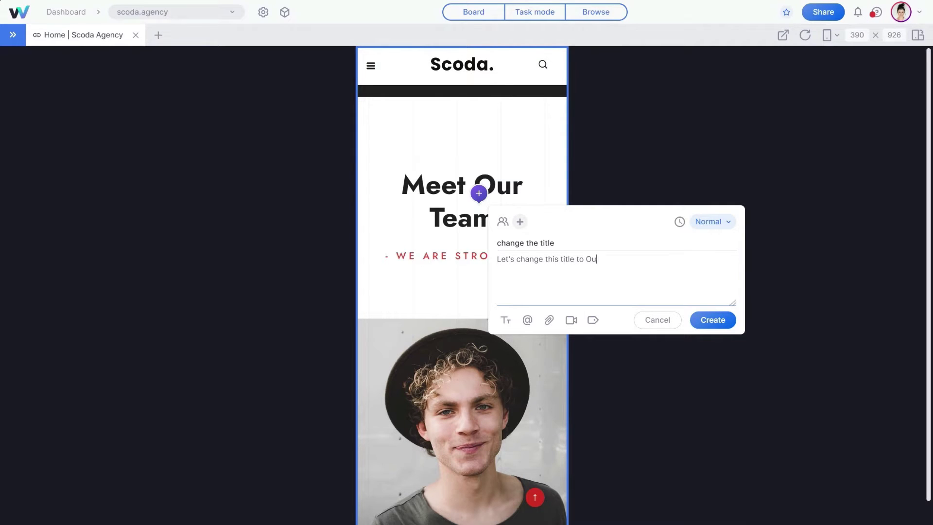
{"action": "type", "text": "r Team"}
Step: Set High priority, a 30 November 2023 deadline, and assign the first team member
{"action": "left_click", "coordinate": [722, 221]}
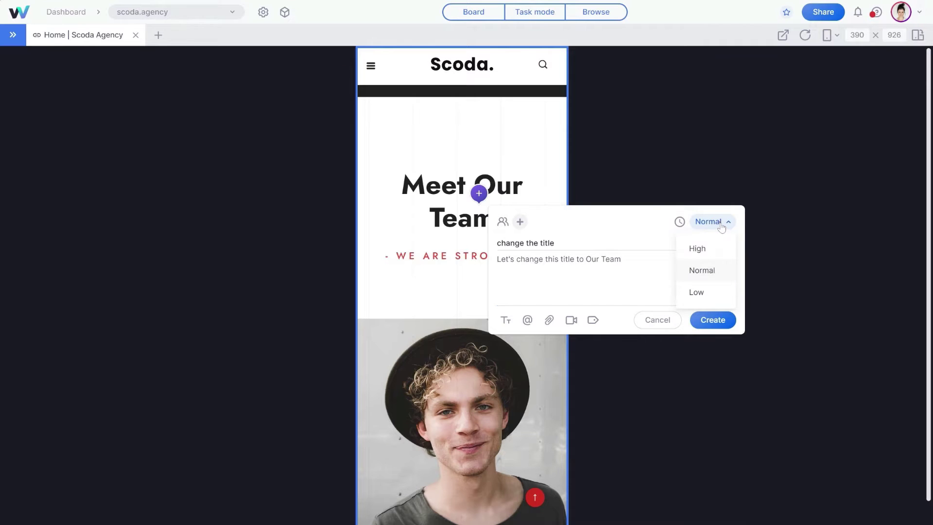
{"action": "left_click", "coordinate": [713, 252]}
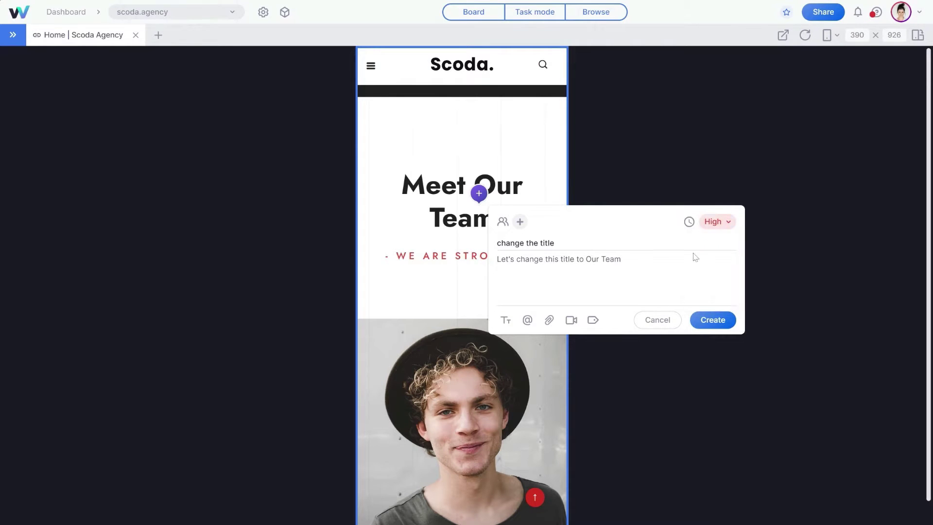
{"action": "left_click", "coordinate": [690, 223]}
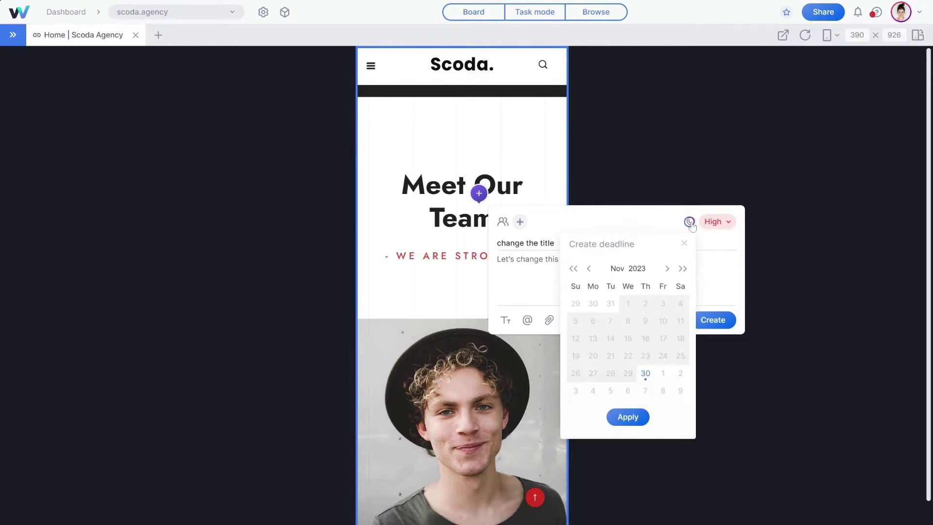
{"action": "left_click", "coordinate": [645, 374]}
{"action": "left_click", "coordinate": [631, 418]}
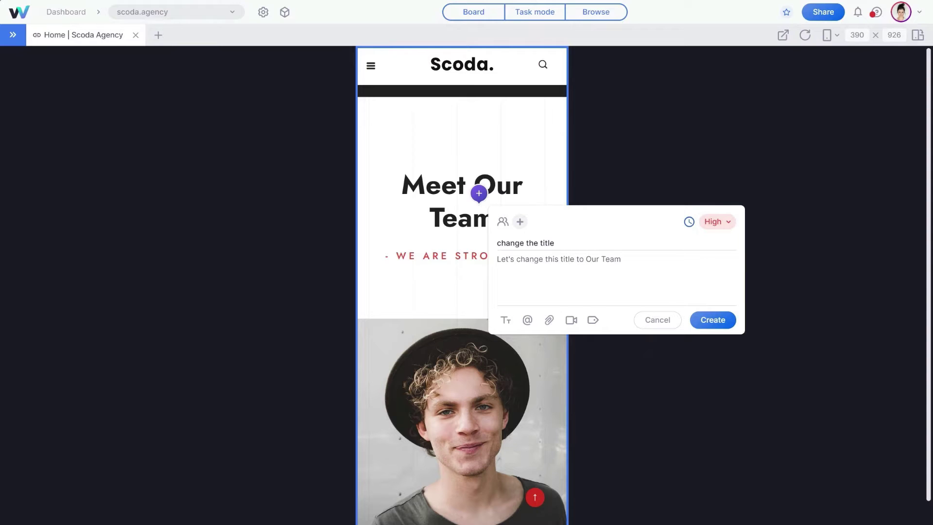
{"action": "left_click", "coordinate": [521, 223]}
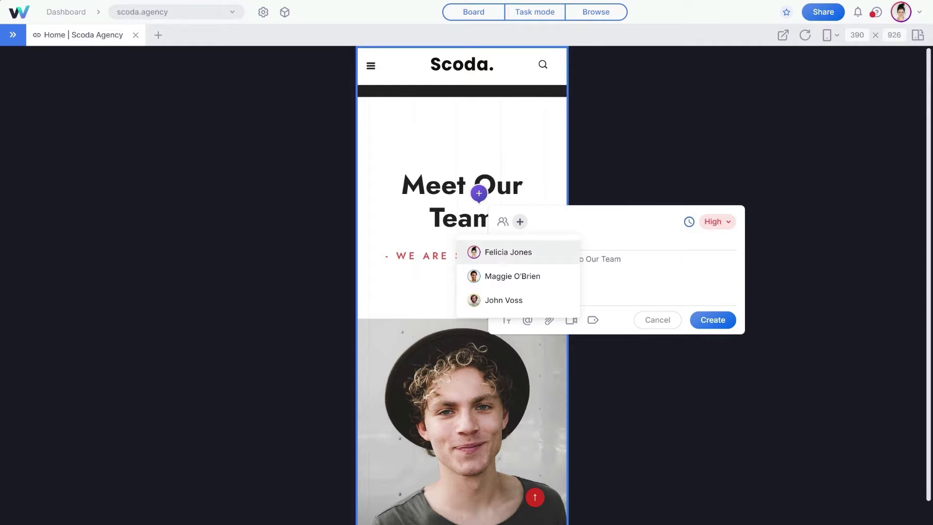
{"action": "left_click", "coordinate": [513, 258]}
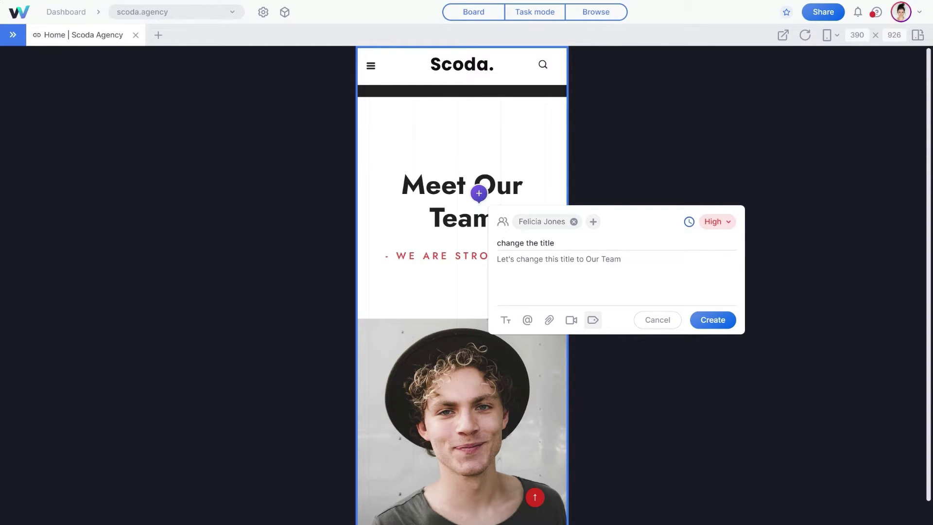
Step: Rename the Red tag to Urgent and apply it to the task
{"action": "left_click", "coordinate": [593, 320]}
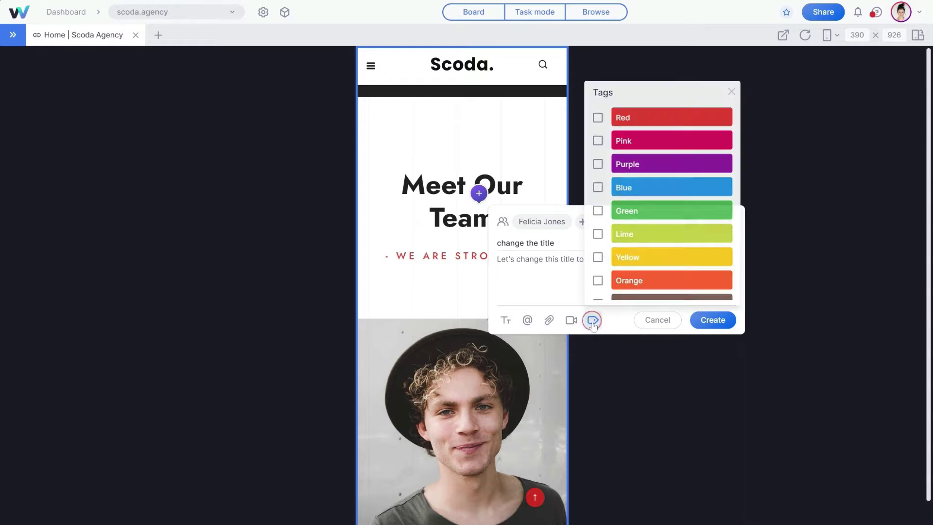
{"action": "mouse_move", "coordinate": [652, 122]}
{"action": "scroll", "coordinate": [727, 120], "scroll_direction": "down", "scroll_amount": 1}
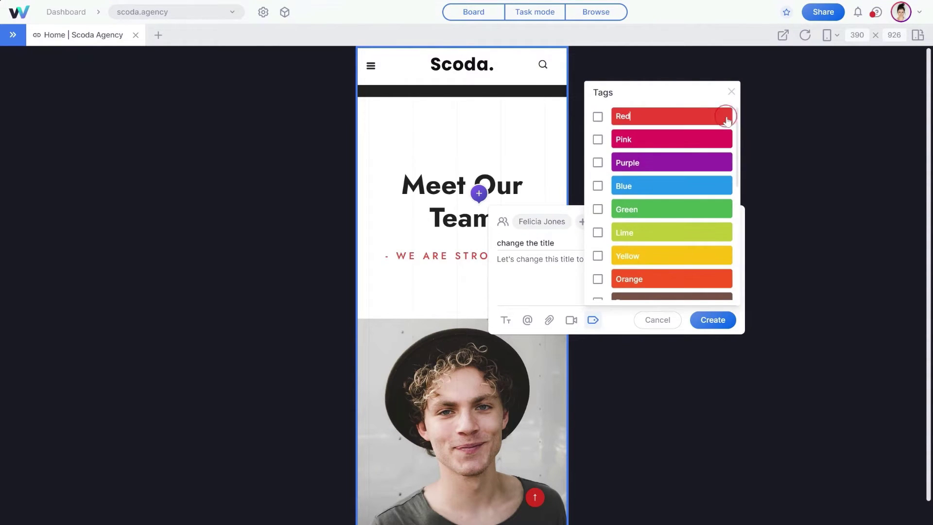
{"action": "key", "text": "BackSpace"}
{"action": "key", "text": "BackSpace"}
{"action": "type", "text": "Urgent"}
{"action": "left_click", "coordinate": [599, 118]}
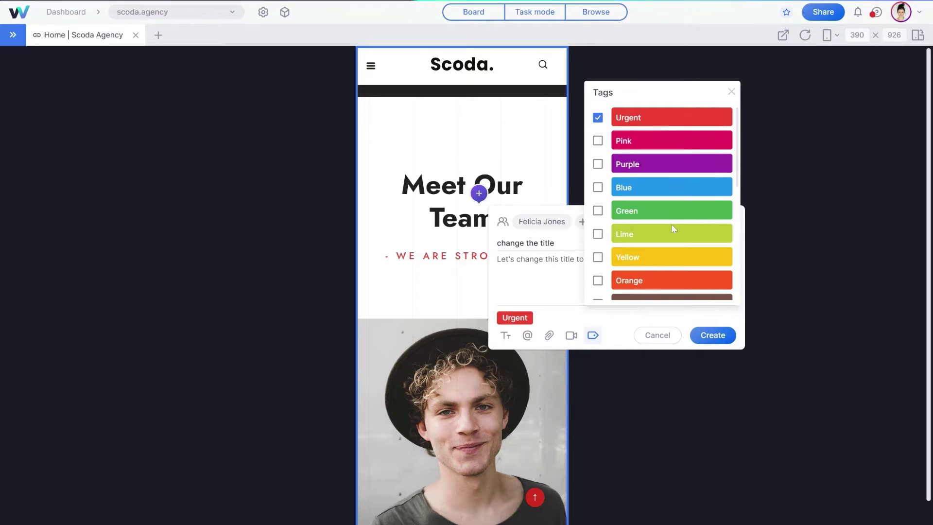
{"action": "left_click", "coordinate": [732, 92]}
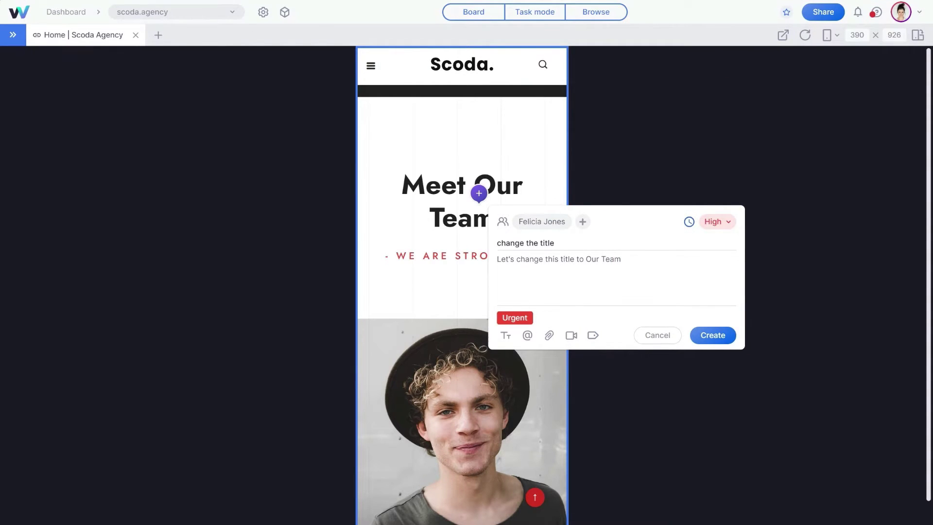
Step: Attach Image.png and create the 'change the title' task
{"action": "left_click", "coordinate": [549, 343]}
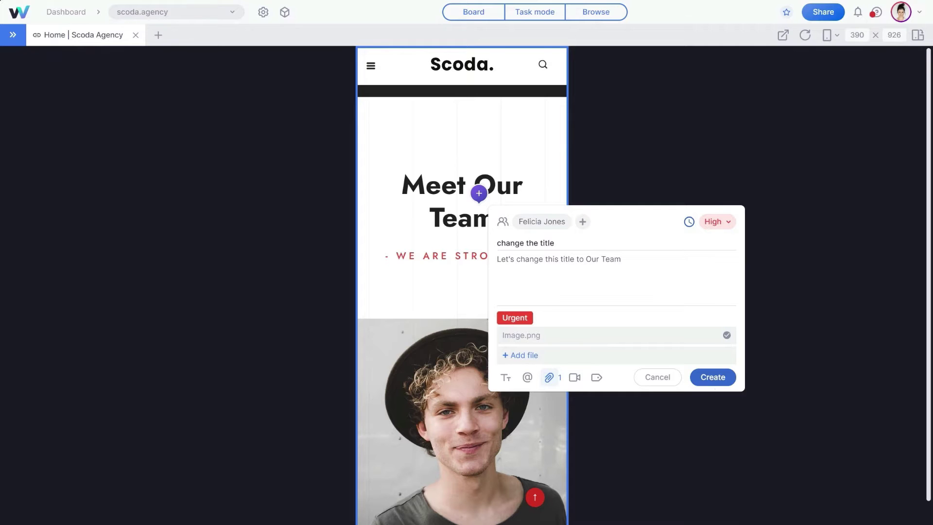
{"action": "left_click", "coordinate": [714, 377]}
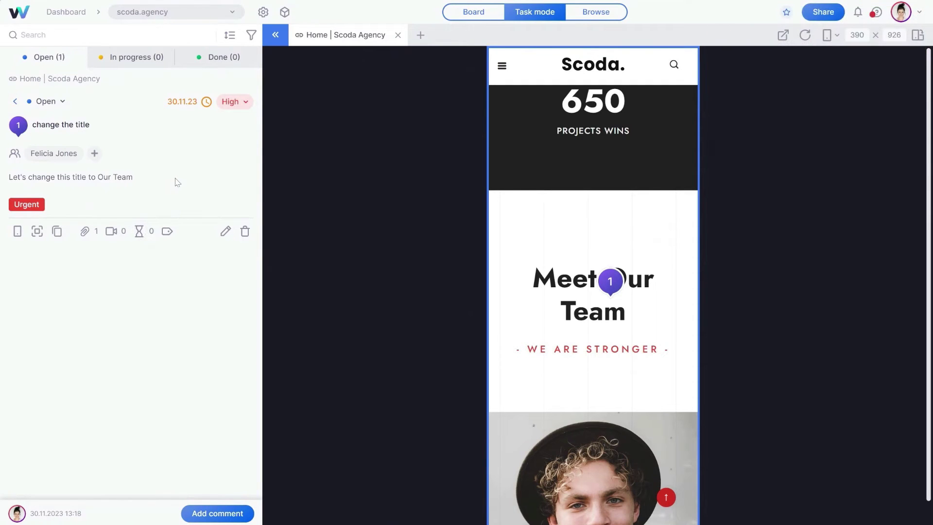
Step: Back in the task list, preview at Desktop HD+ 1536×864, collapse the panel, scroll to team photos
{"action": "left_click", "coordinate": [15, 101]}
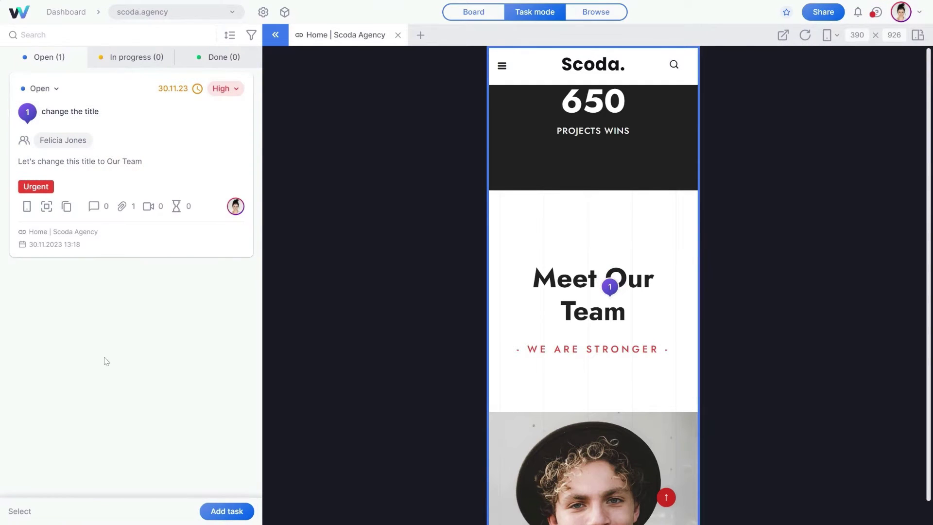
{"action": "left_click", "coordinate": [837, 35]}
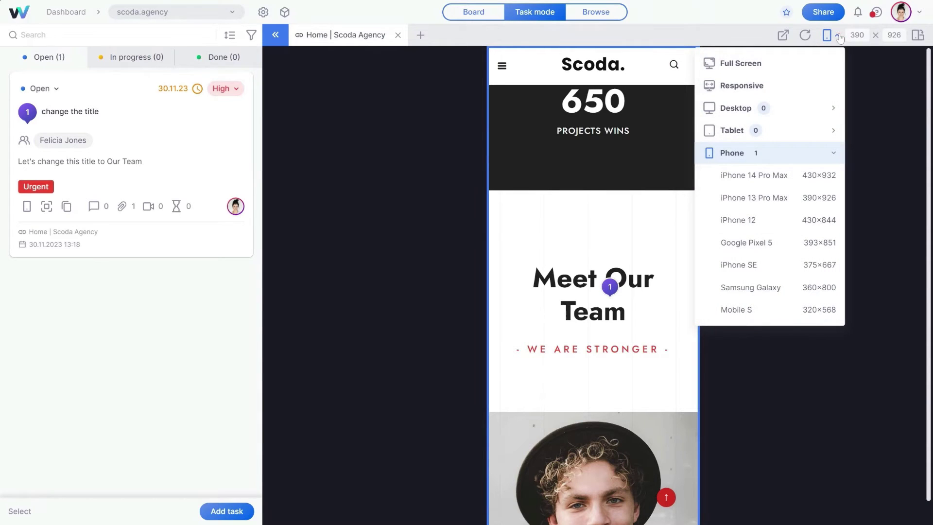
{"action": "left_click", "coordinate": [745, 109]}
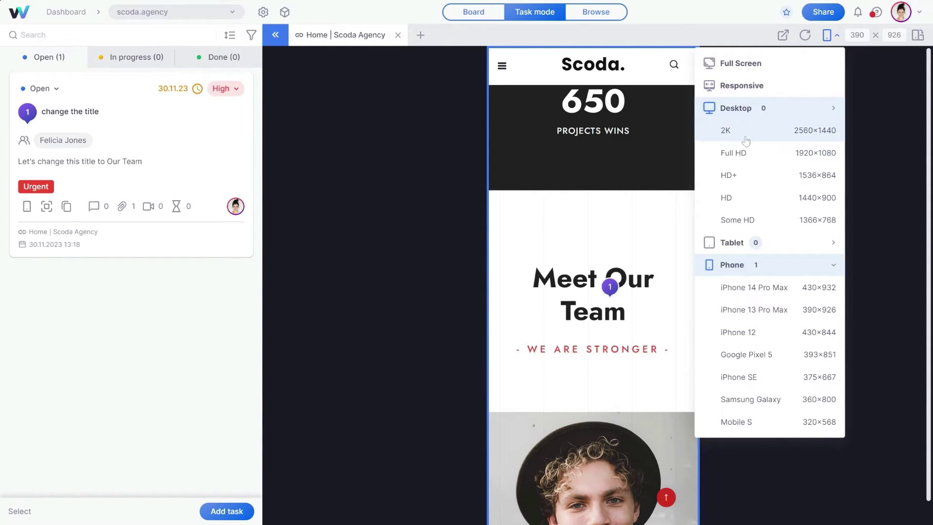
{"action": "left_click", "coordinate": [729, 175]}
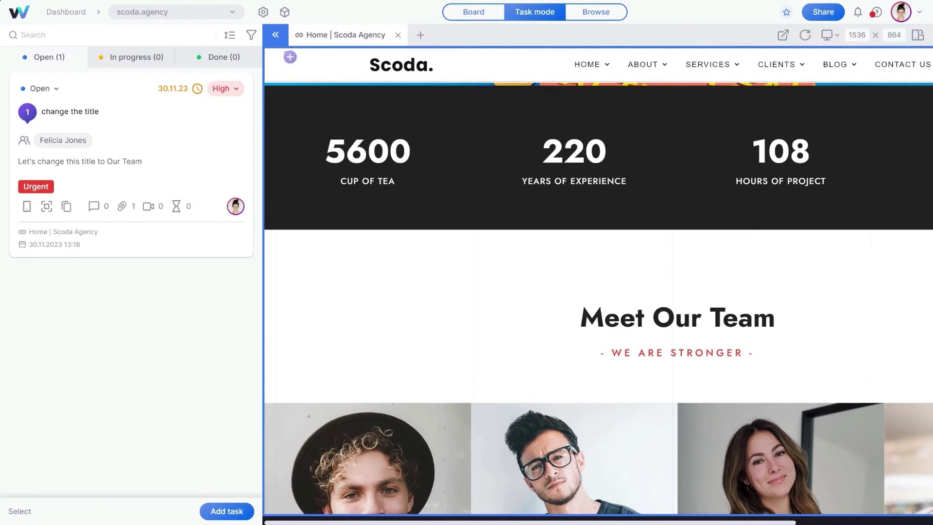
{"action": "left_click", "coordinate": [275, 35]}
{"action": "scroll", "coordinate": [502, 282], "scroll_direction": "down", "scroll_amount": 5}
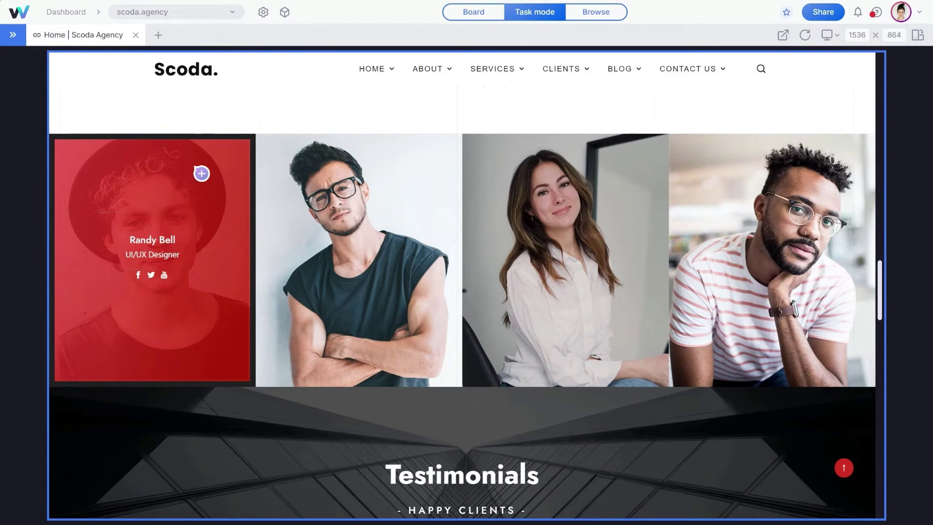
Step: Pin a task on the first team photo titled 'Change this image' and write its description
{"action": "left_click", "coordinate": [202, 173]}
{"action": "left_click_drag", "start_coordinate": [194, 171], "coordinate": [266, 171]}
{"action": "left_click", "coordinate": [250, 202]}
{"action": "type", "text": "Cn"}
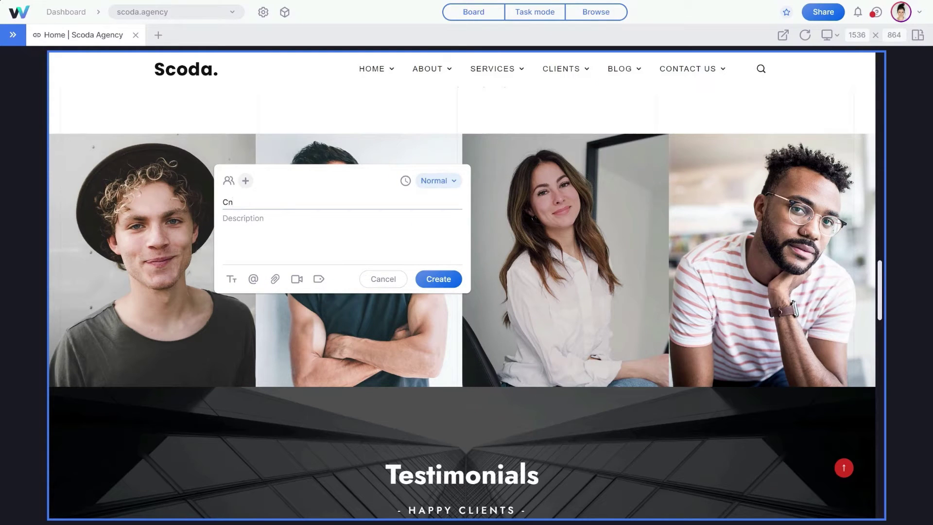
{"action": "key", "text": "BackSpace"}
{"action": "type", "text": "hange this image"}
{"action": "left_click", "coordinate": [240, 217]}
{"action": "type", "text": "Change the"}
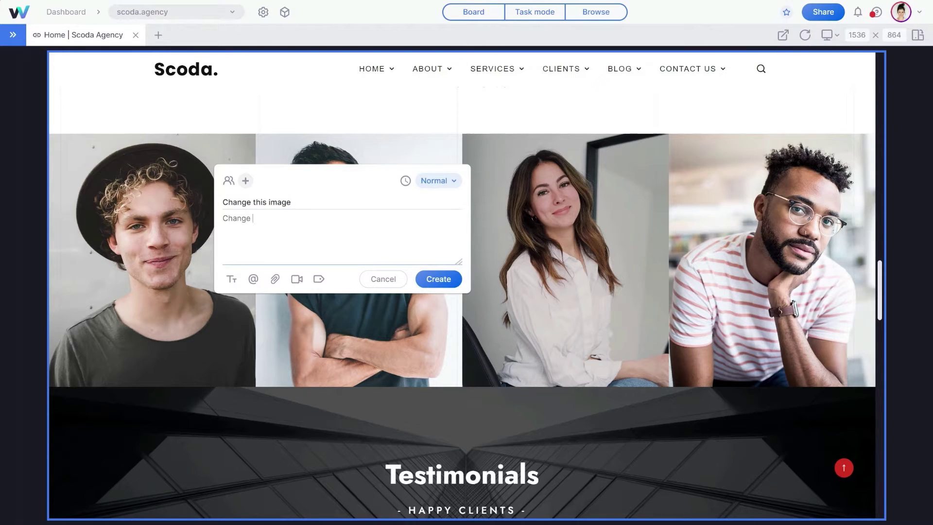
{"action": "type", "text": " image  A new image is"}
{"action": "key", "text": "BackSpace"}
{"action": "type", "text": "ached"}
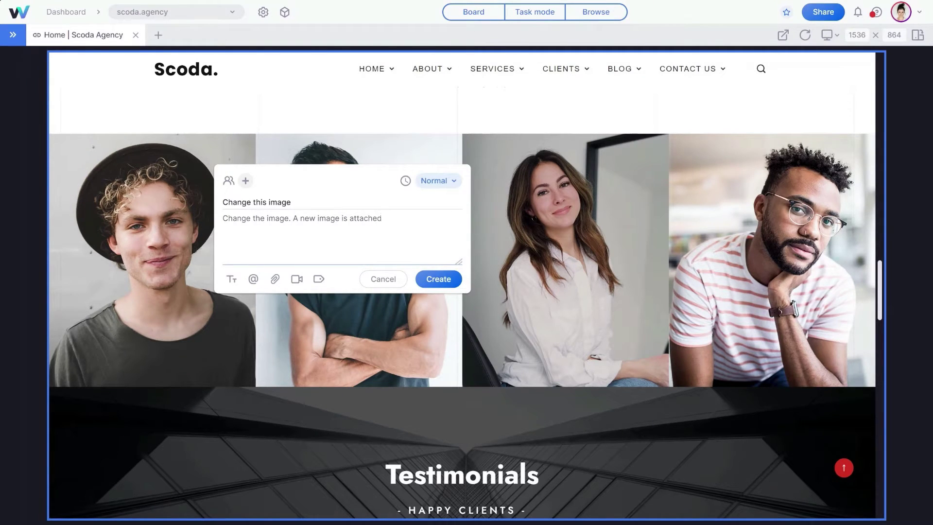
Step: Attach Cover.png, set High priority, assign the first teammate, and create the task
{"action": "left_click", "coordinate": [274, 279]}
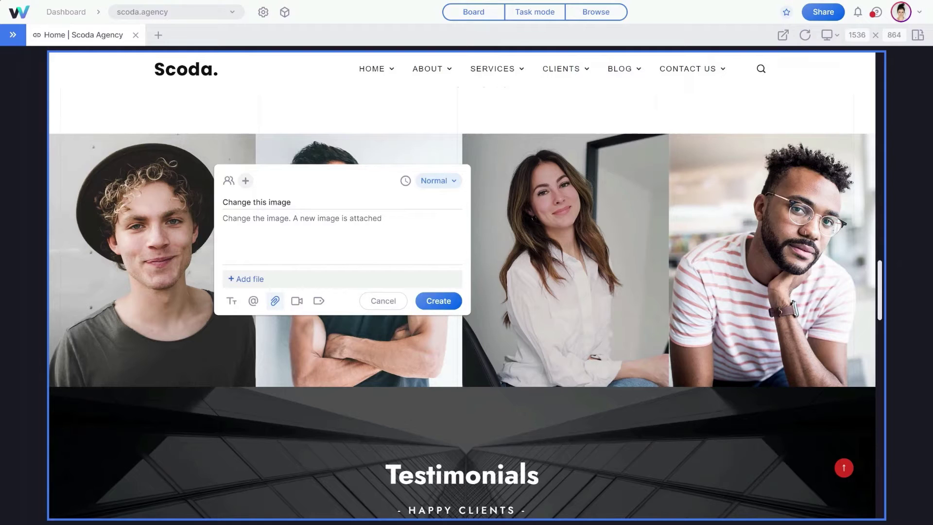
{"action": "double_click", "coordinate": [290, 236]}
{"action": "left_click", "coordinate": [452, 181]}
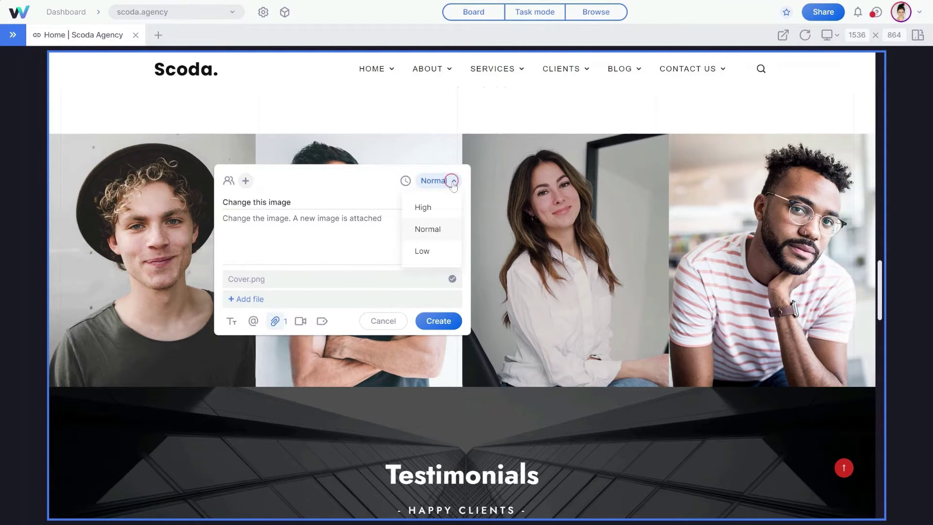
{"action": "left_click", "coordinate": [429, 209]}
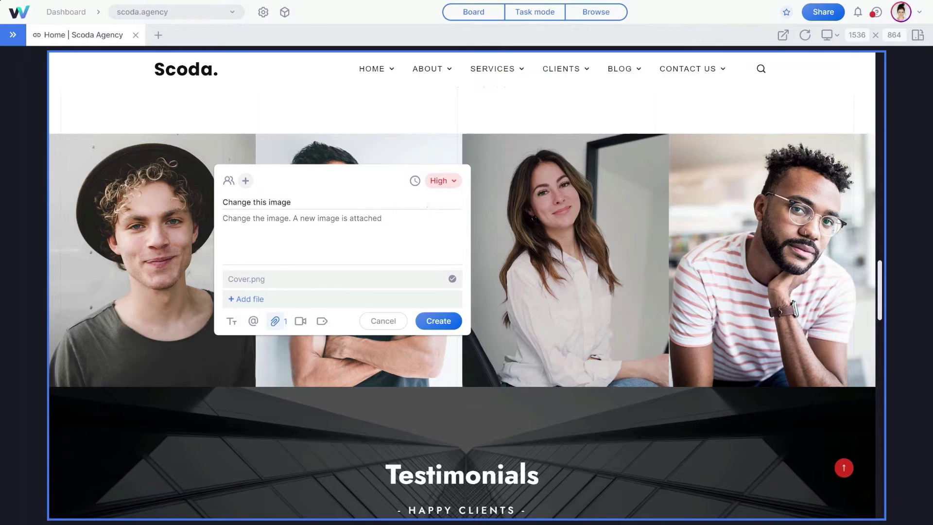
{"action": "left_click", "coordinate": [246, 182]}
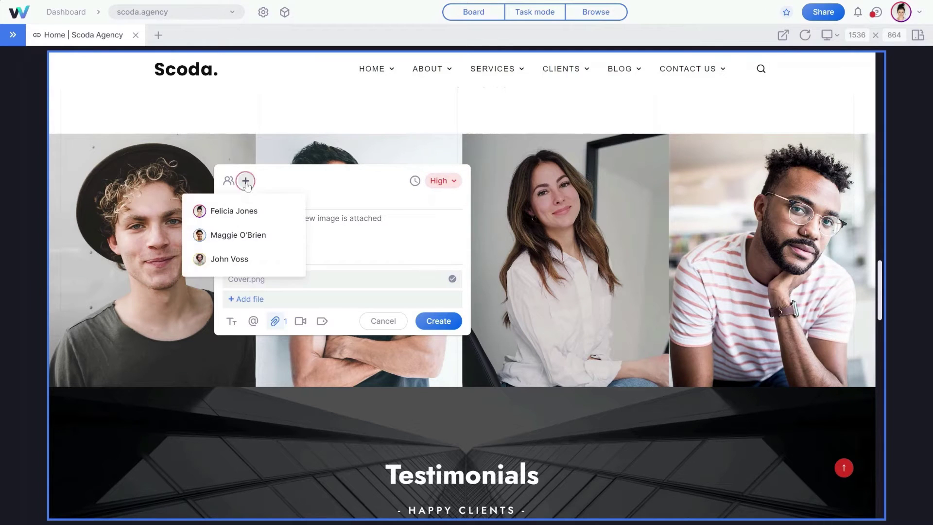
{"action": "left_click", "coordinate": [249, 214]}
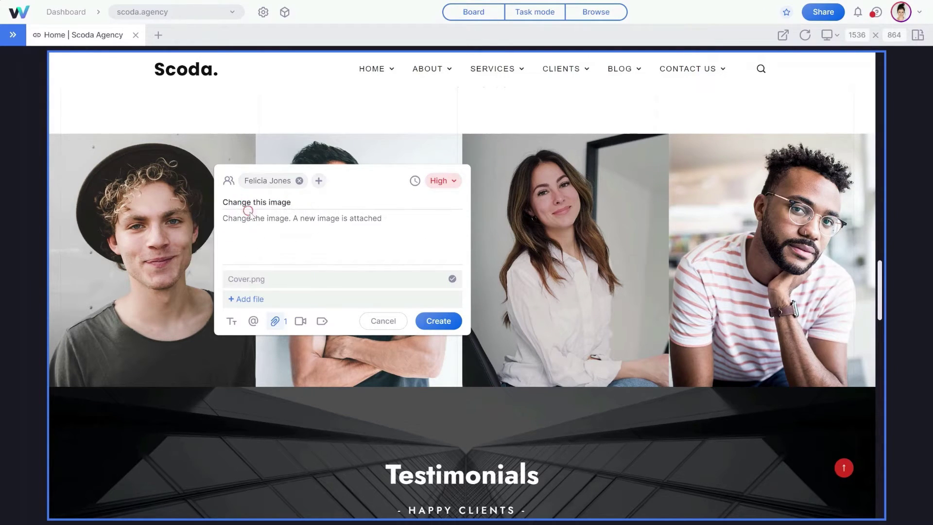
{"action": "left_click", "coordinate": [440, 322]}
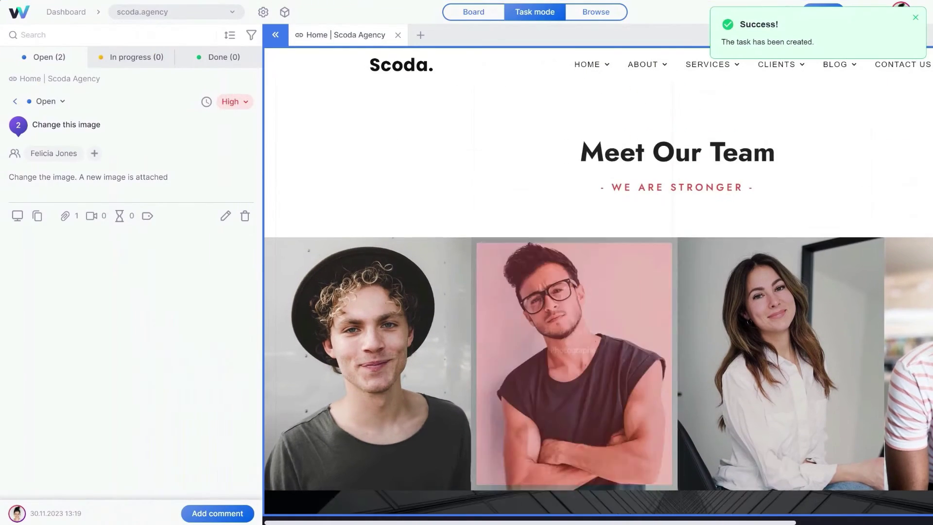
Step: Return to the task list, collapse the panel, and open a blank New page tab's URL field
{"action": "left_click", "coordinate": [14, 101]}
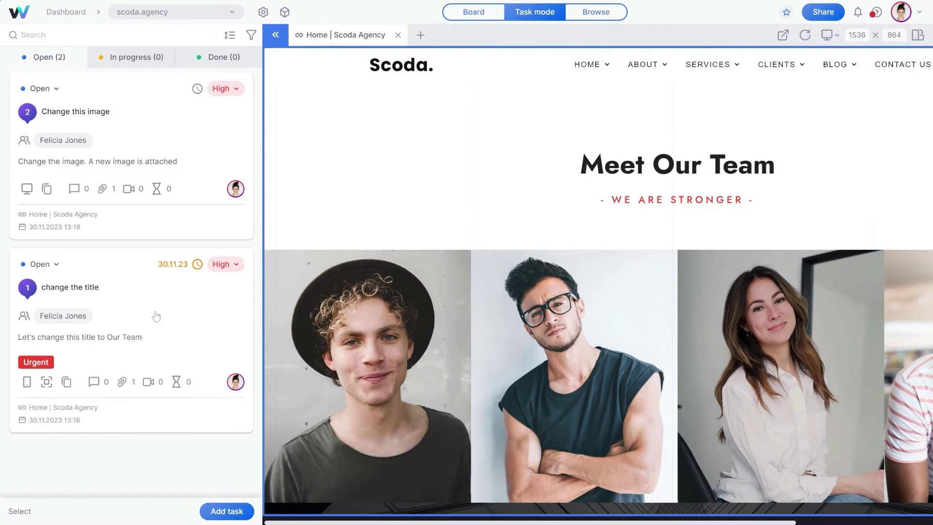
{"action": "left_click", "coordinate": [274, 35]}
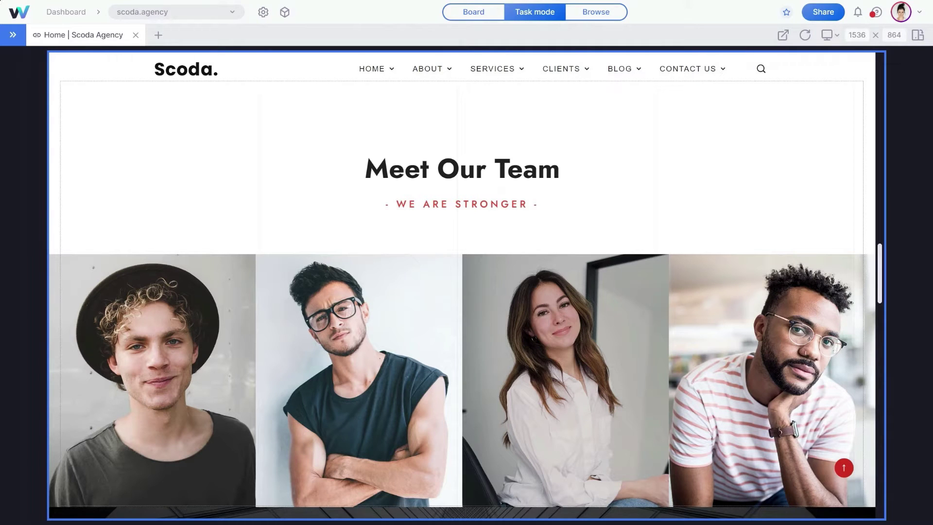
{"action": "left_click", "coordinate": [159, 35]}
{"action": "left_click", "coordinate": [277, 282]}
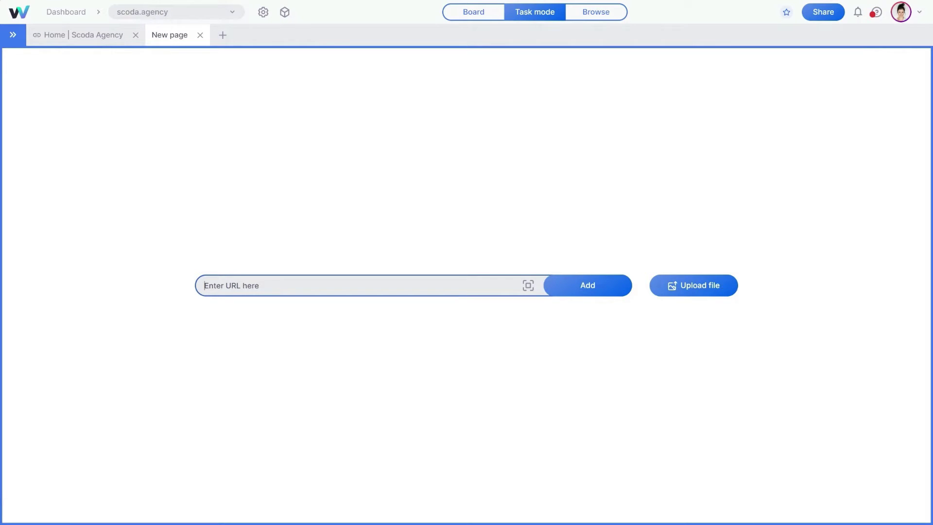
Step: Close the New page tab and browse the Scoda Agency home page in Browse mode
{"action": "left_click", "coordinate": [199, 35]}
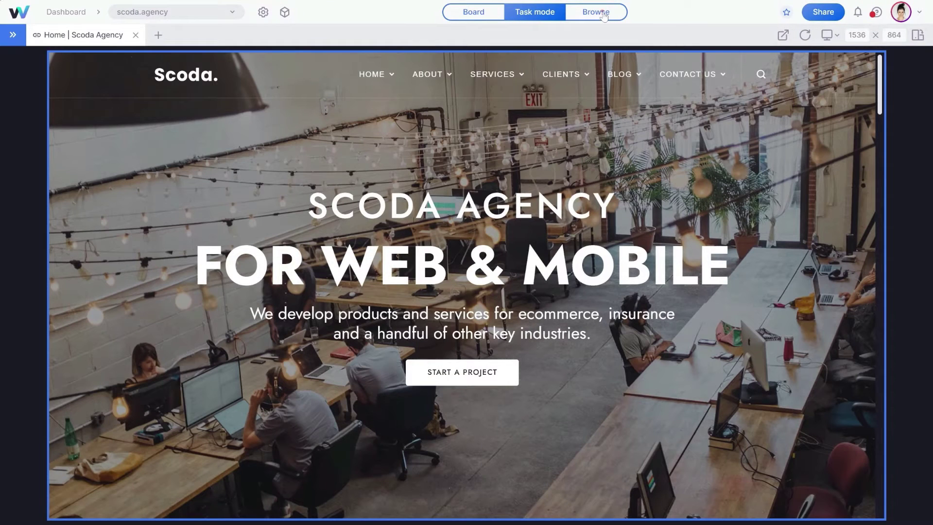
{"action": "left_click", "coordinate": [604, 14]}
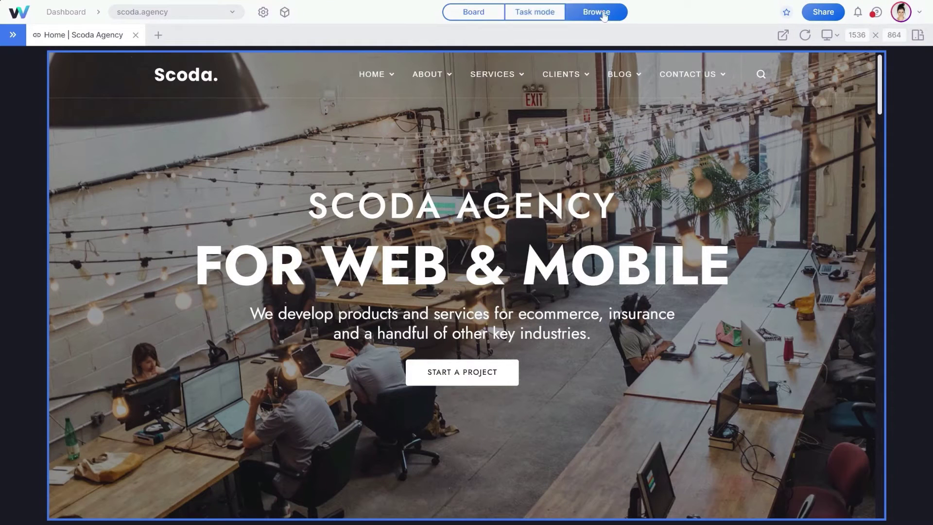
{"action": "scroll", "coordinate": [448, 123], "scroll_direction": "down", "scroll_amount": 3}
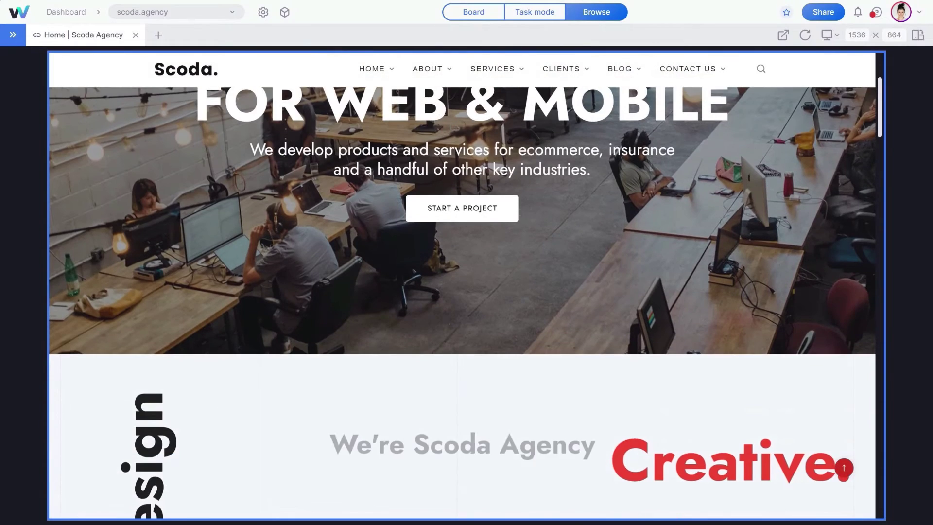
{"action": "scroll", "coordinate": [447, 119], "scroll_direction": "down", "scroll_amount": 3}
{"action": "scroll", "coordinate": [448, 118], "scroll_direction": "up", "scroll_amount": 6}
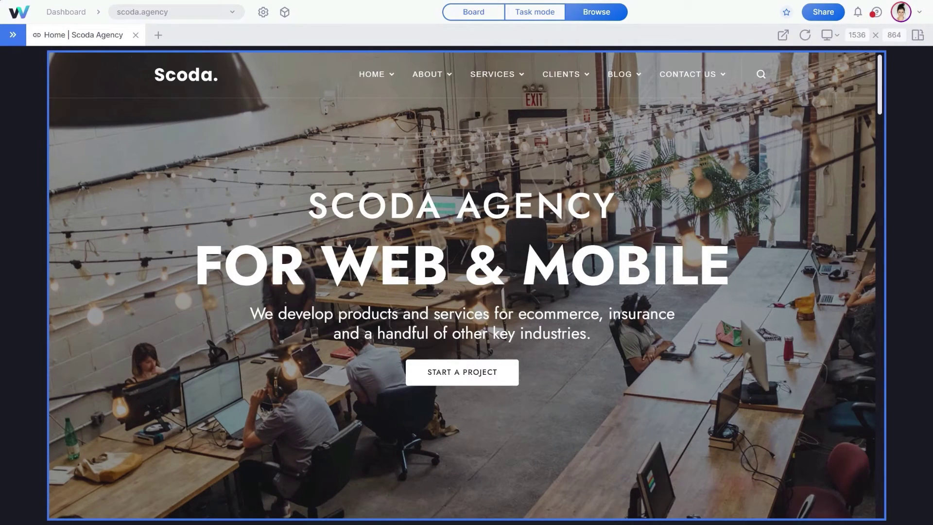
Step: Open the site's About Us page in a new tab and return to Task mode for commenting
{"action": "left_click", "coordinate": [432, 77]}
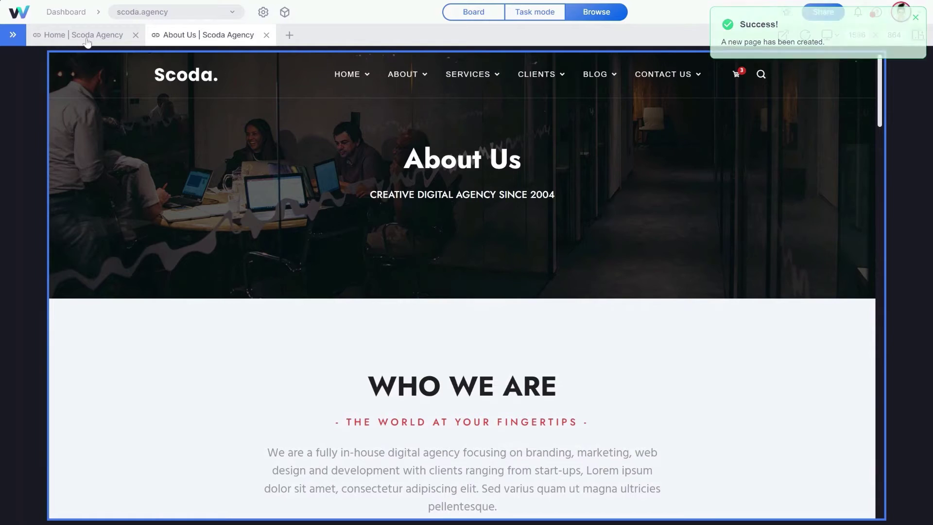
{"action": "left_click", "coordinate": [527, 15]}
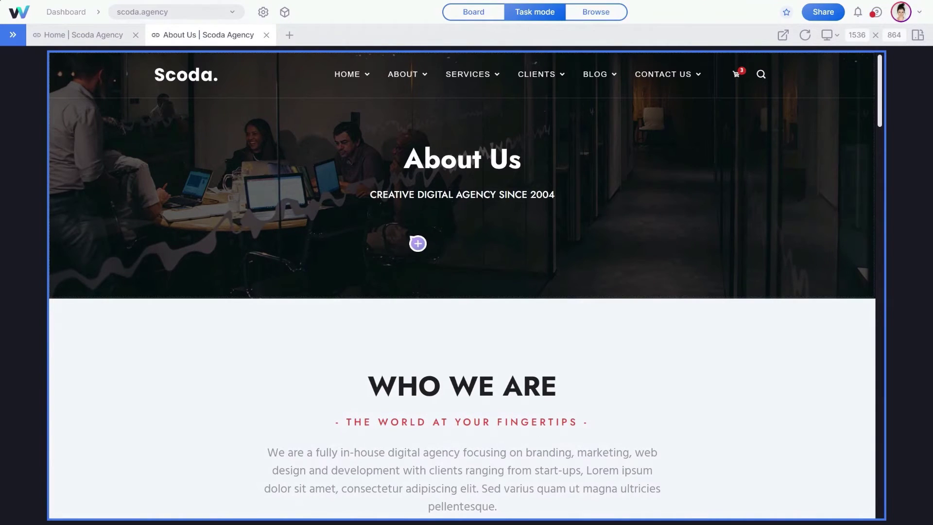